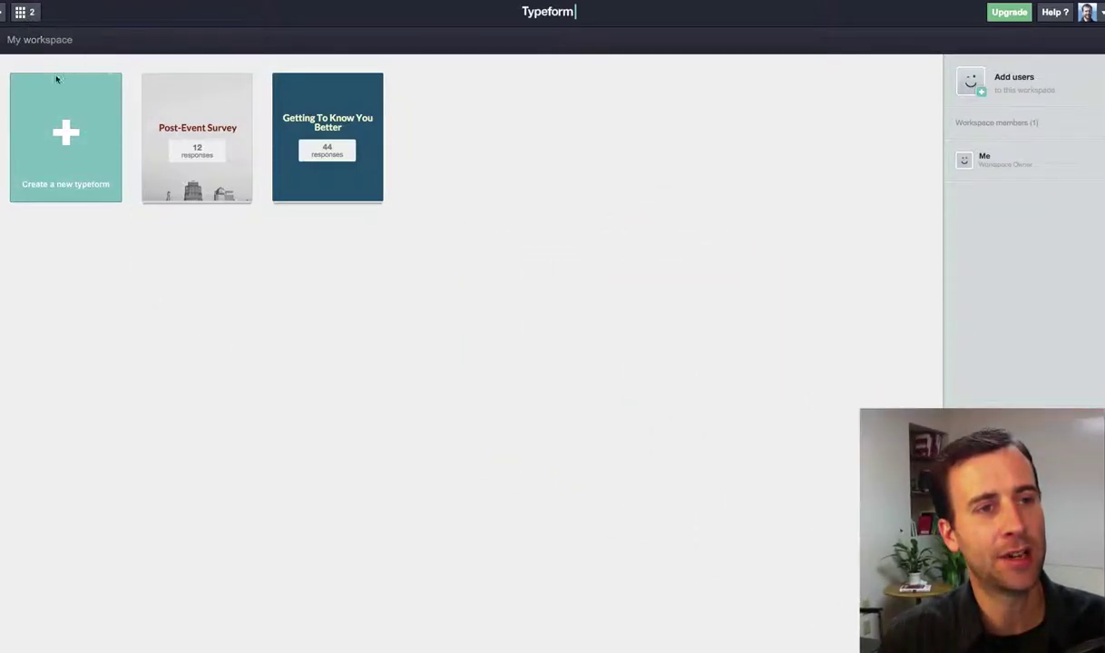
Browse the templates for a new typeform and preview the Post-Event Survey template
left_click(72, 138)
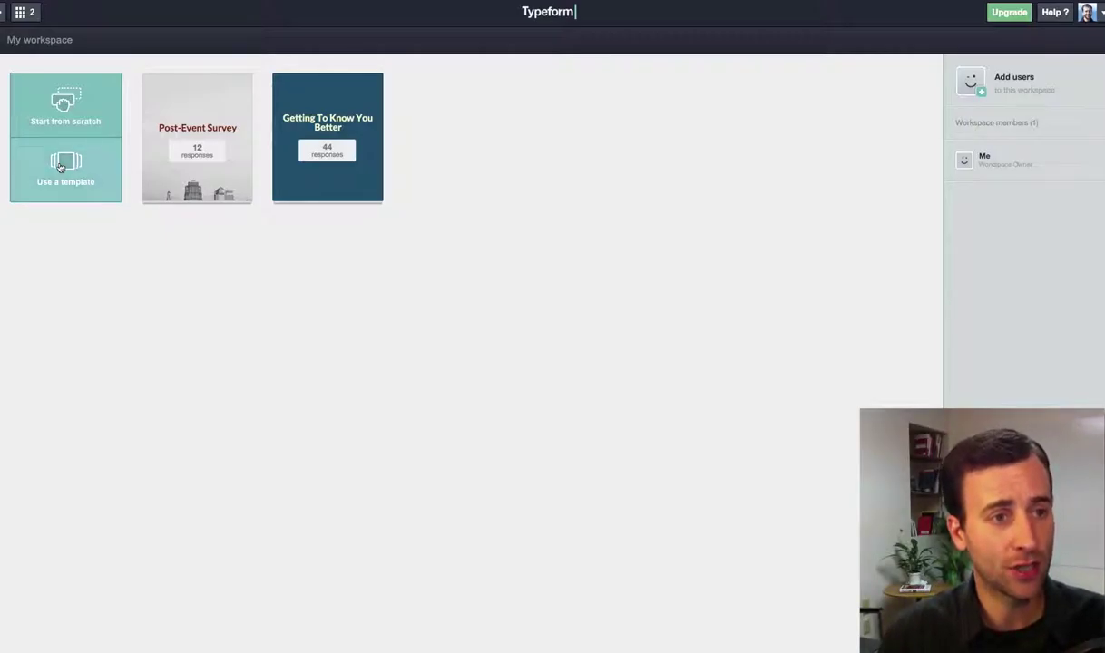
left_click(61, 168)
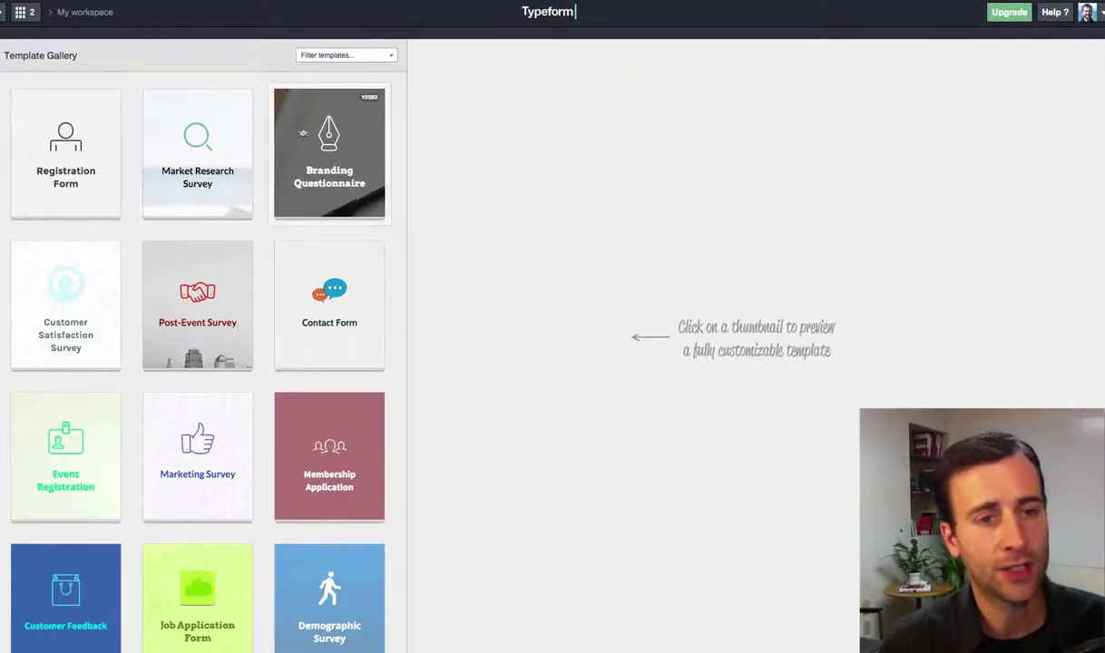
scroll(148, 407, "down", 4)
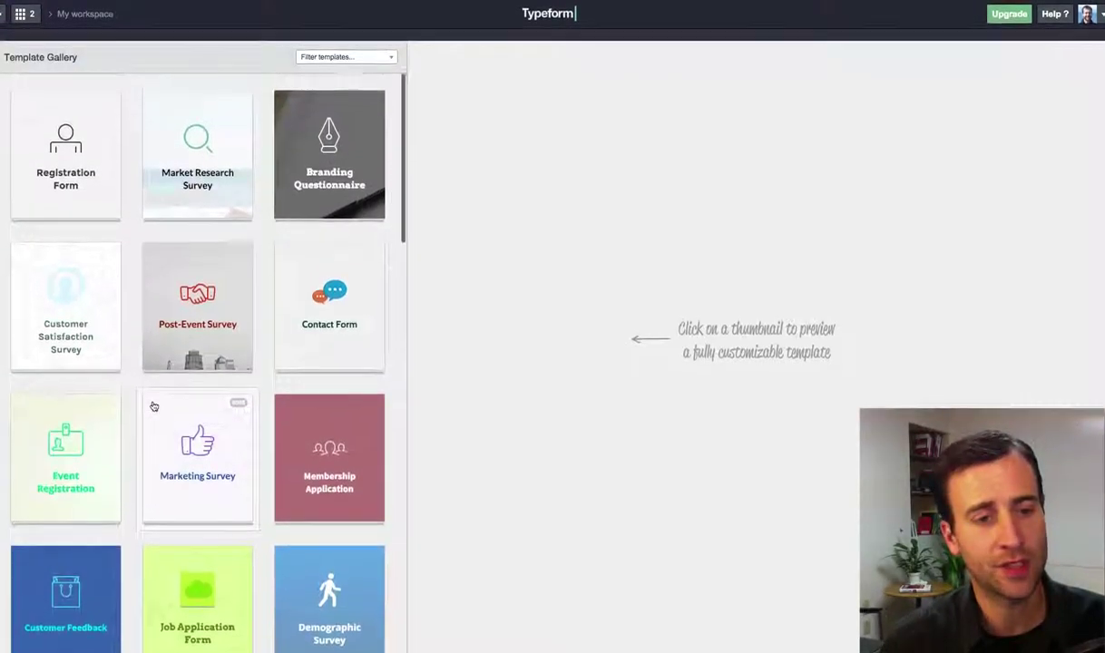
scroll(186, 300, "up", 3)
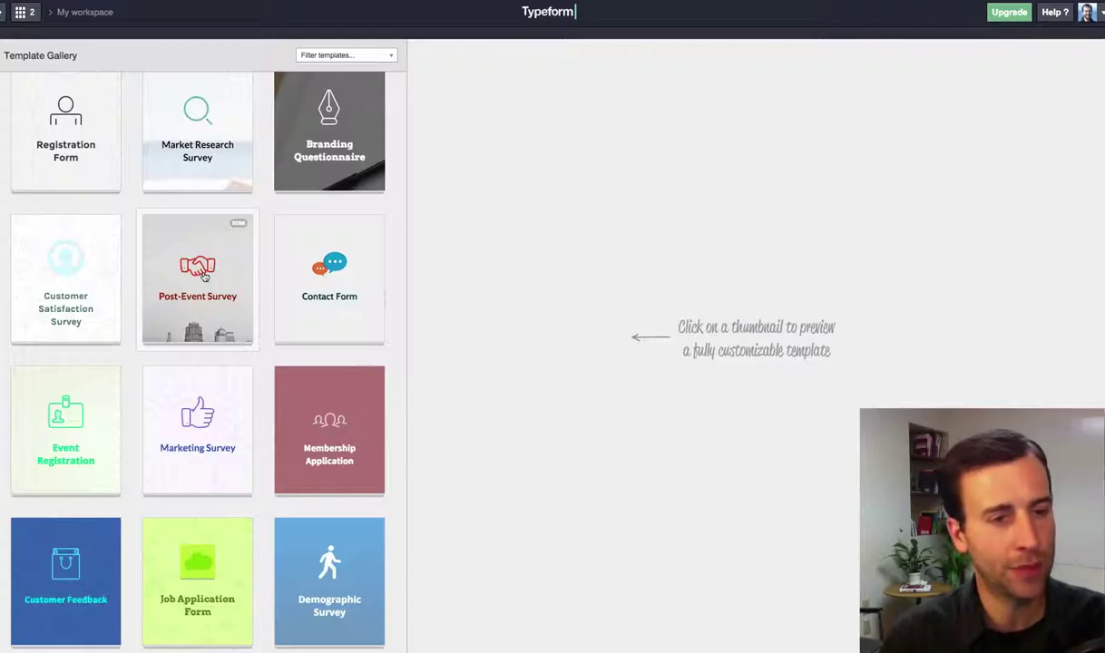
left_click(206, 277)
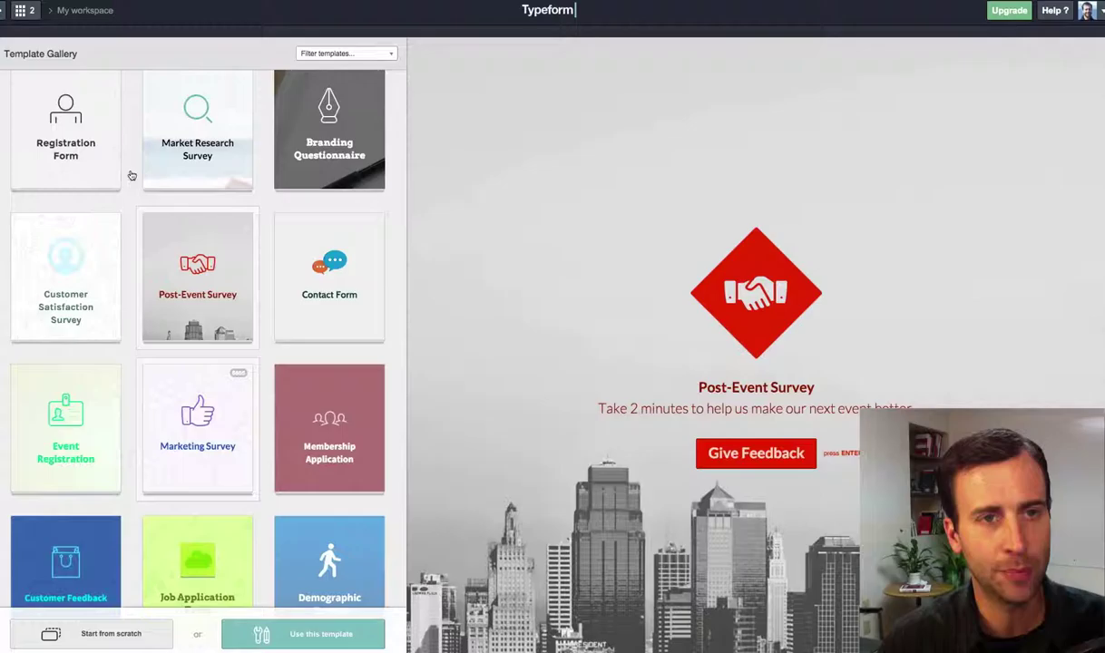
Return to My workspace and open the existing Post-Event Survey typeform for building
left_click(27, 11)
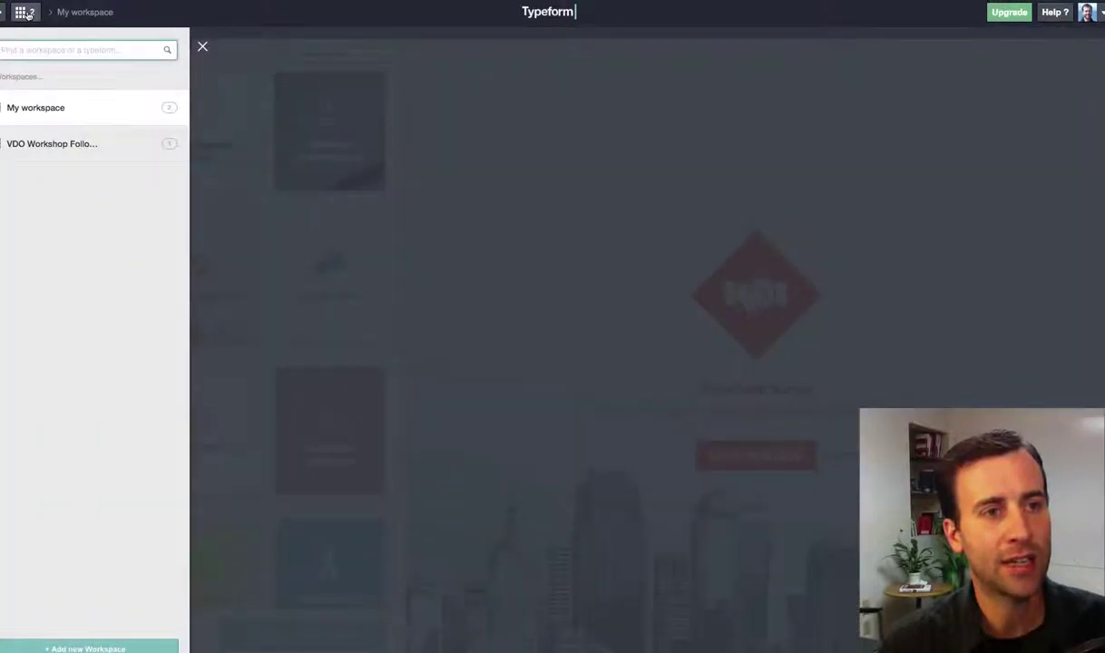
left_click(203, 44)
mouse_move(196, 143)
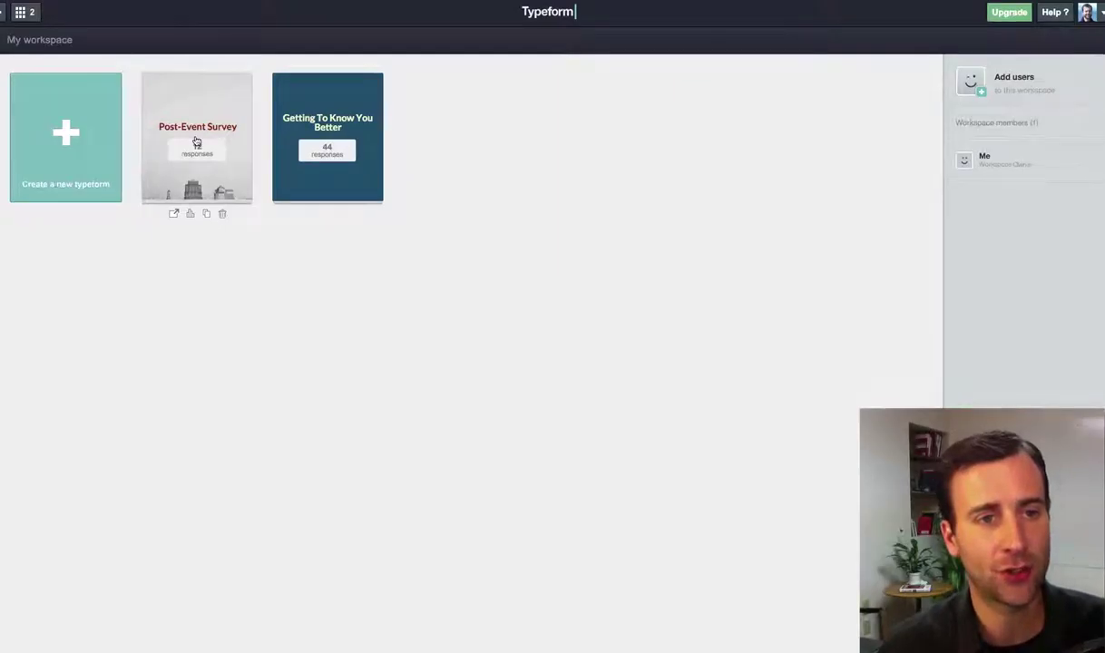
left_click(195, 142)
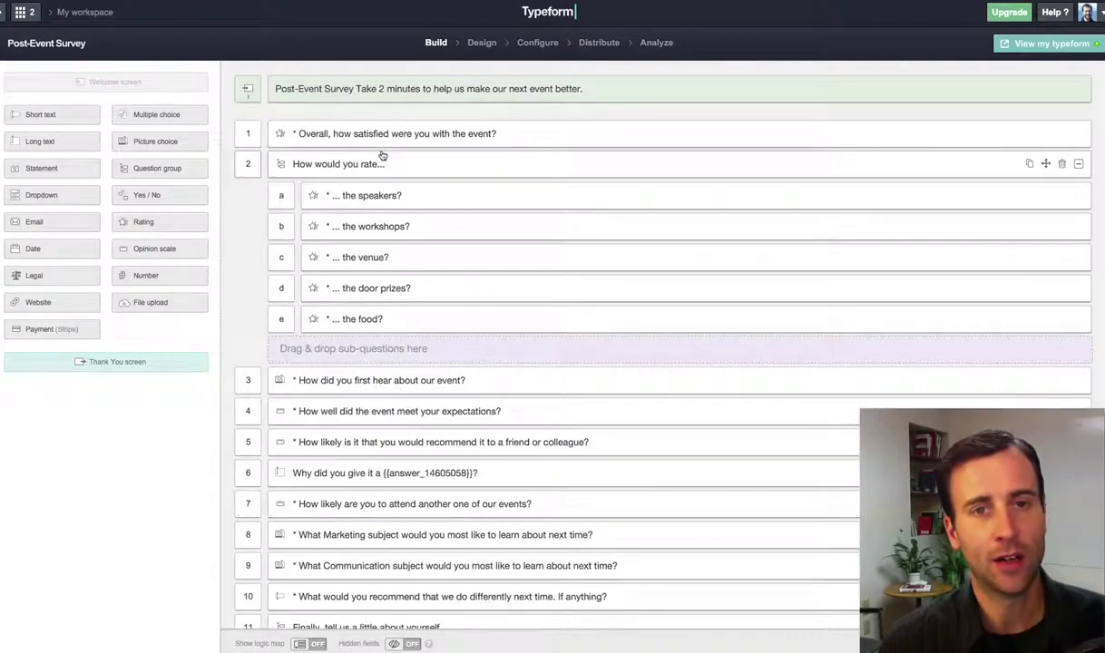
Look through the survey's full question list, from the event ratings to the closing questions about the respondent
scroll(525, 330, "down", 10)
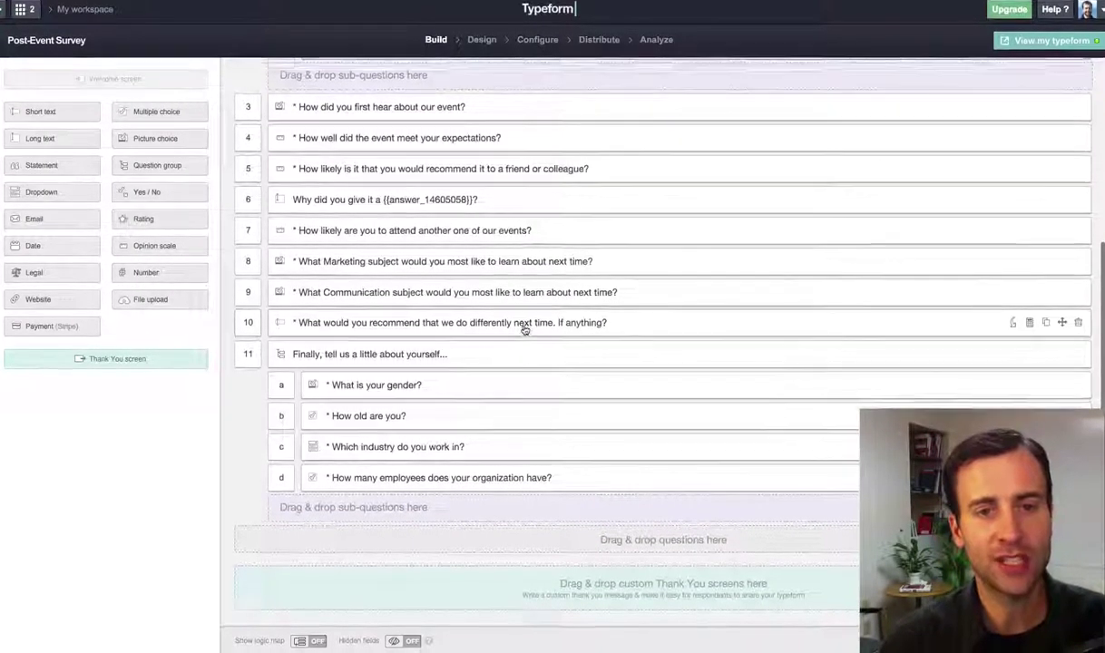
scroll(525, 329, "up", 10)
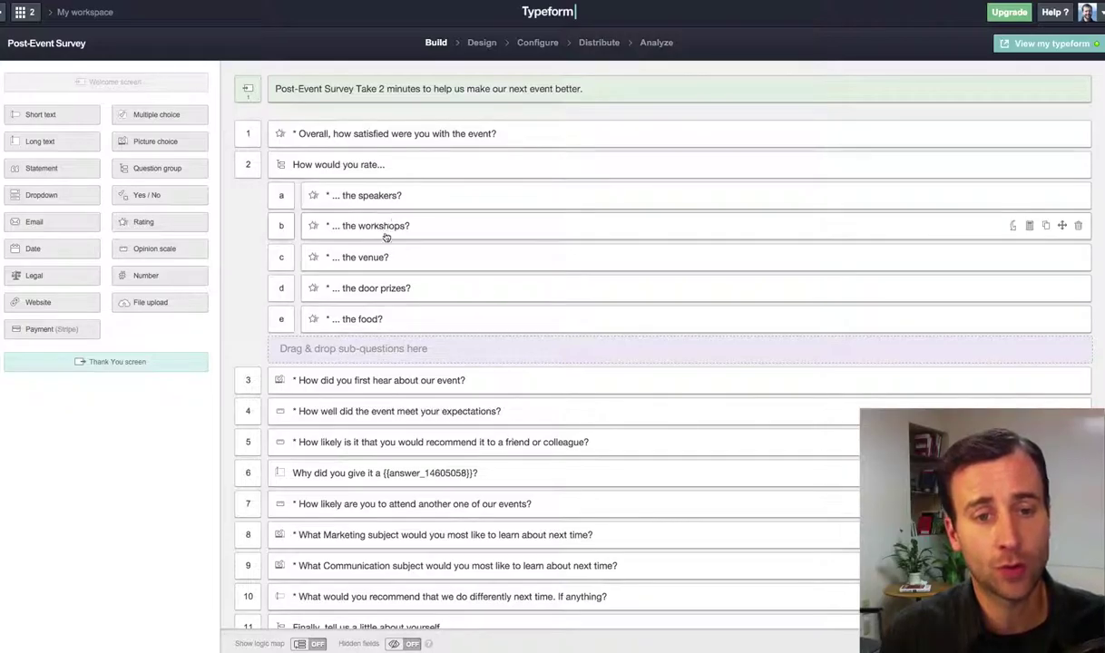
scroll(413, 335, "down", 1)
scroll(385, 383, "down", 3)
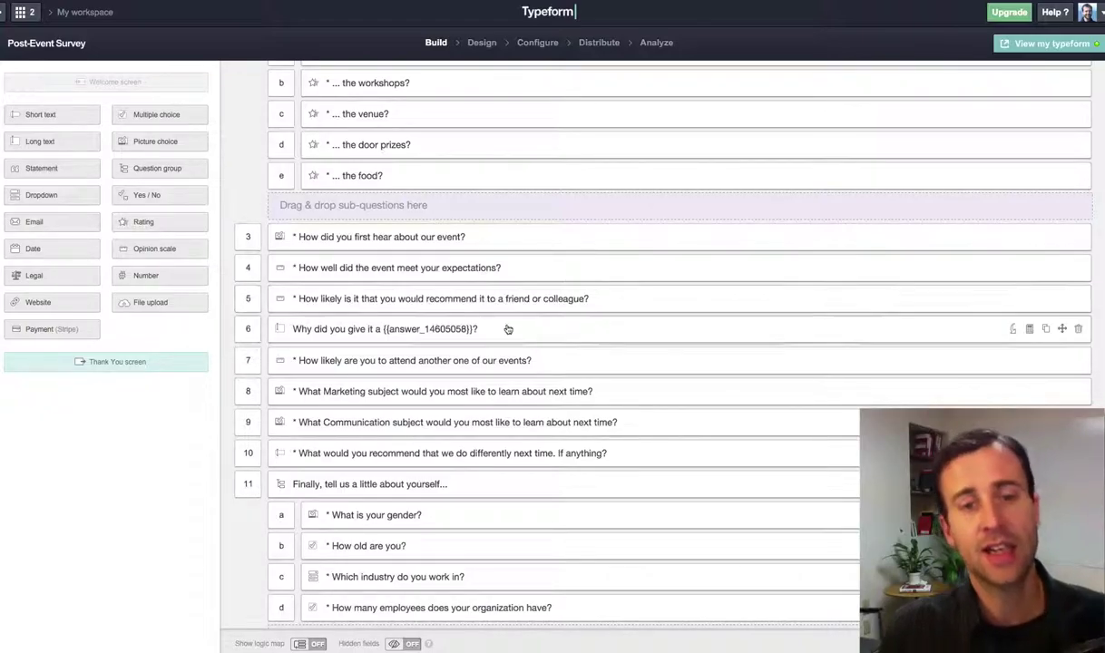
scroll(508, 330, "down", 3)
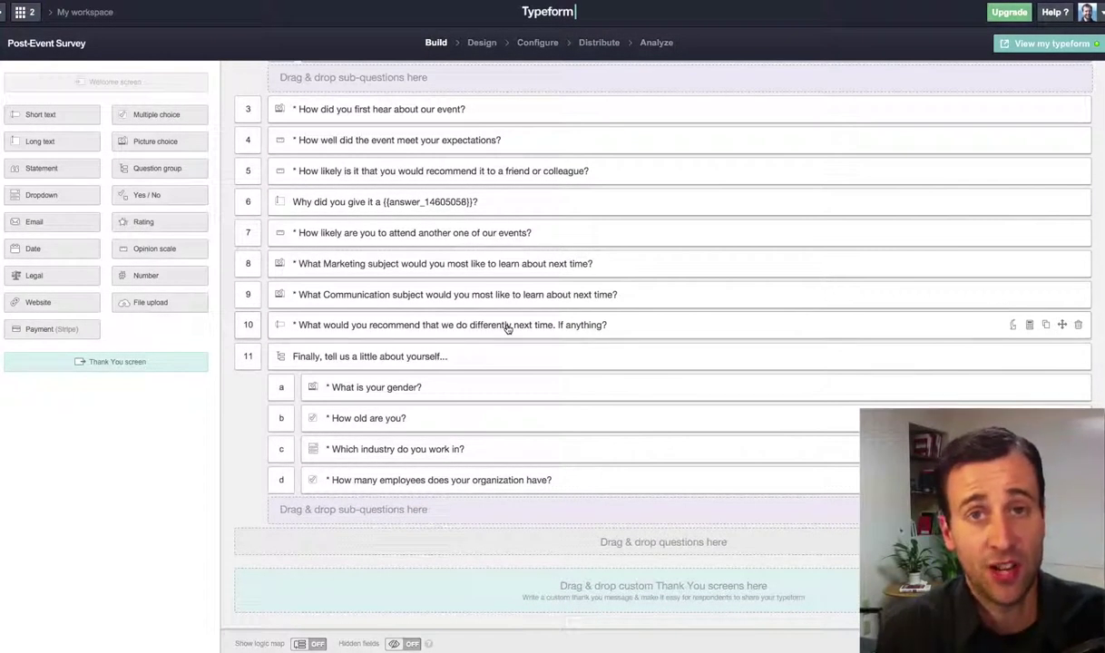
scroll(508, 329, "up", 1)
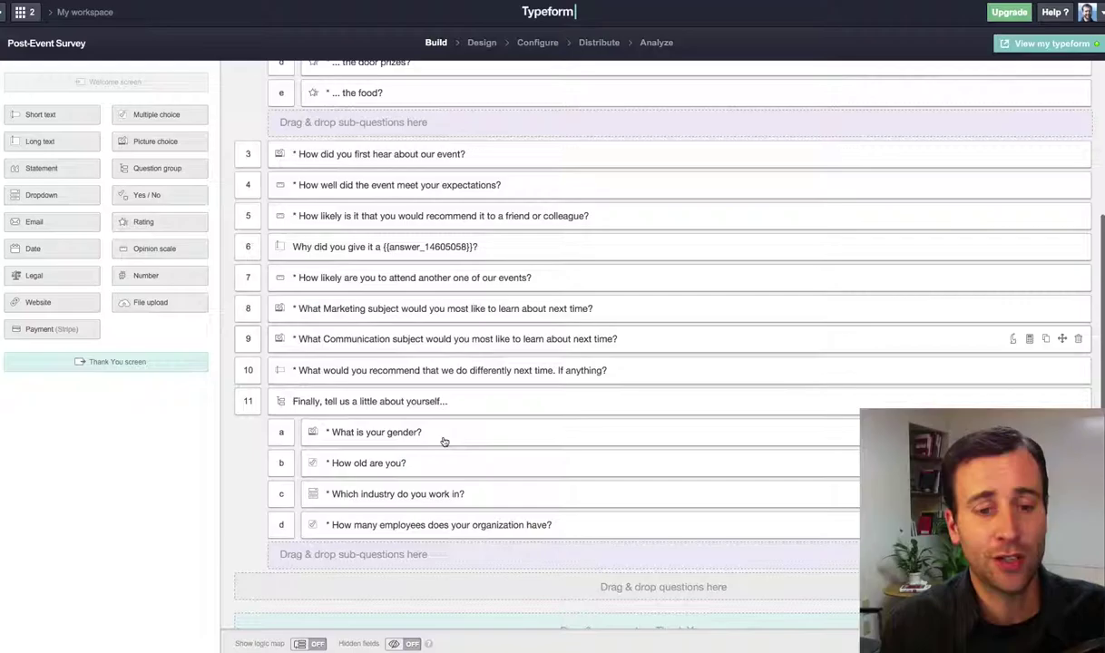
scroll(522, 272, "up", 2)
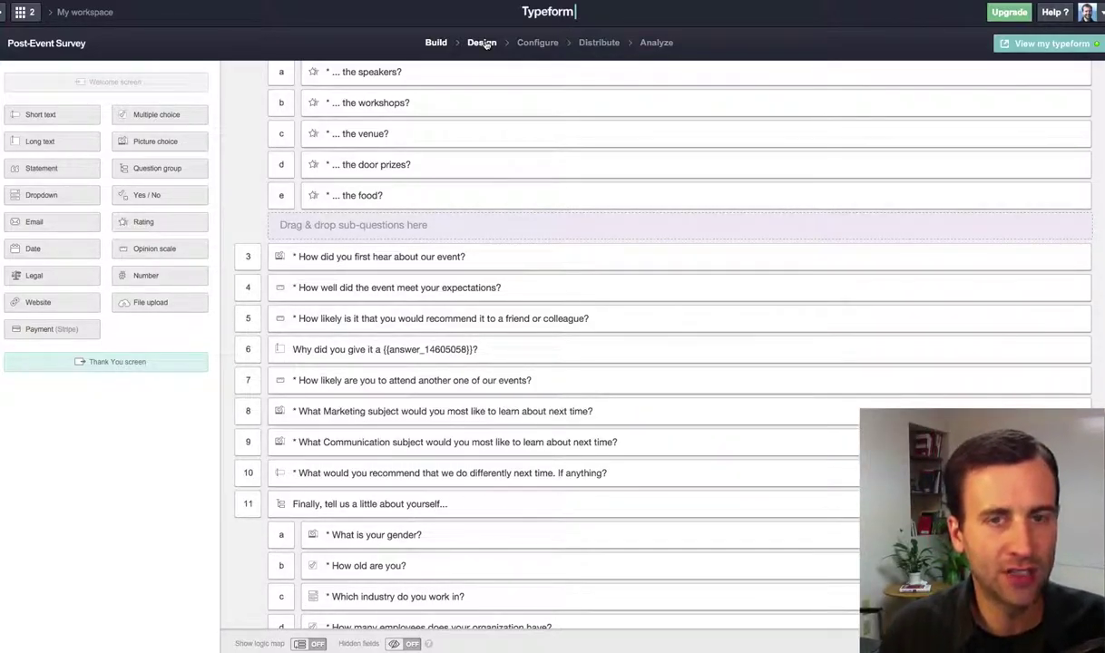
View the survey's design settings and copy its share URL from the distribution options
left_click(482, 43)
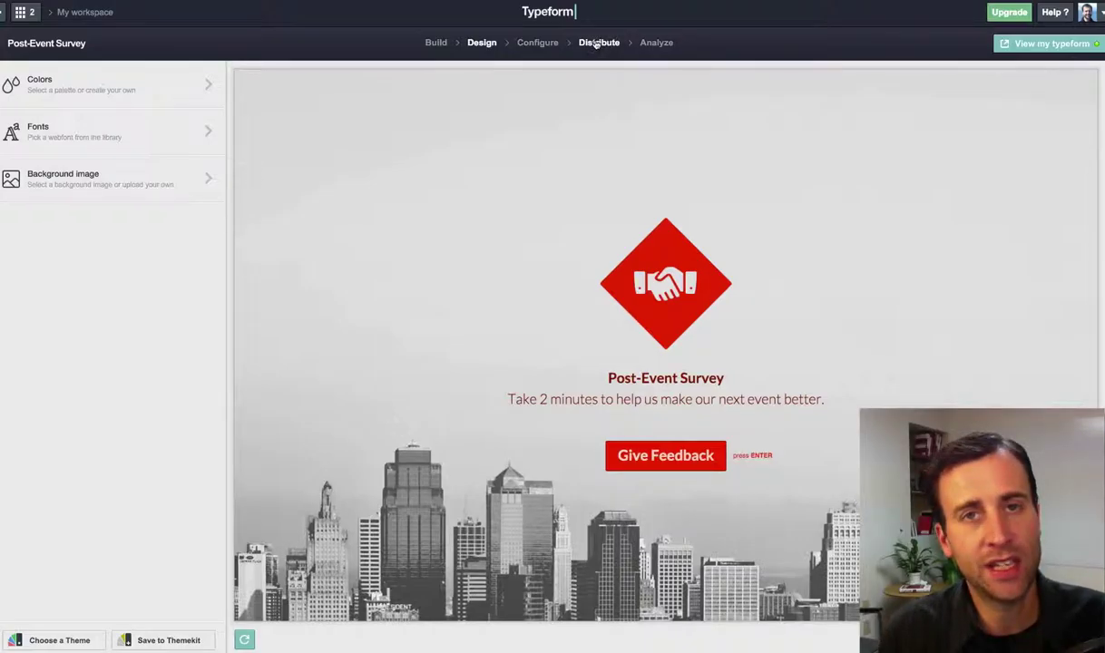
left_click(596, 44)
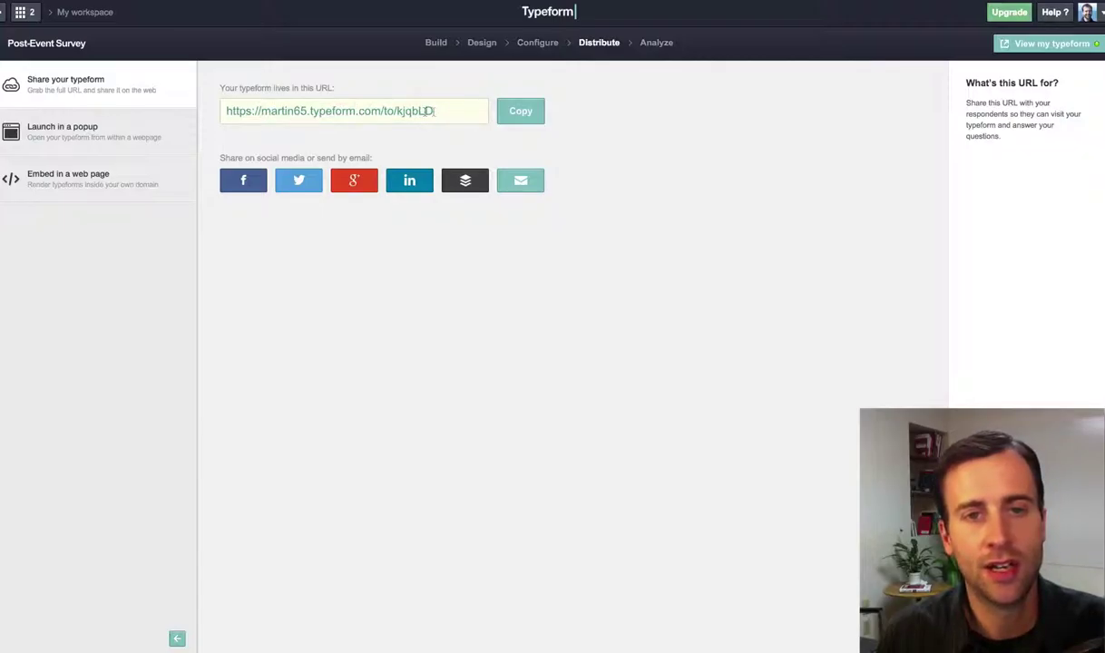
left_click(521, 112)
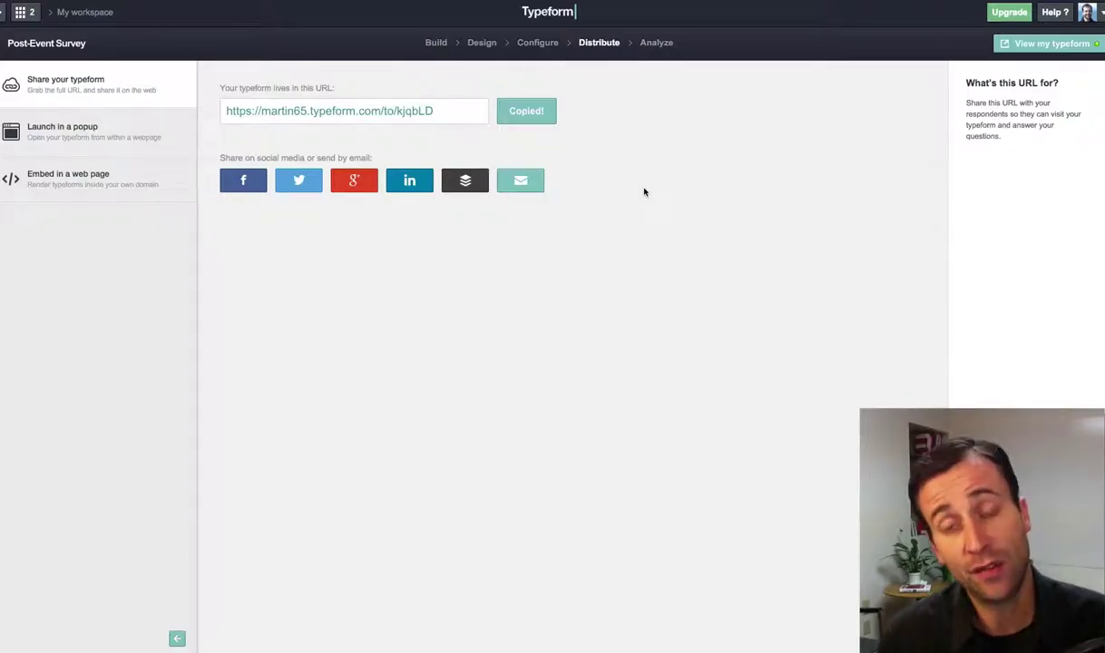
Examine the survey's per-device metrics and read the individual answers across all columns of the results table
left_click(658, 42)
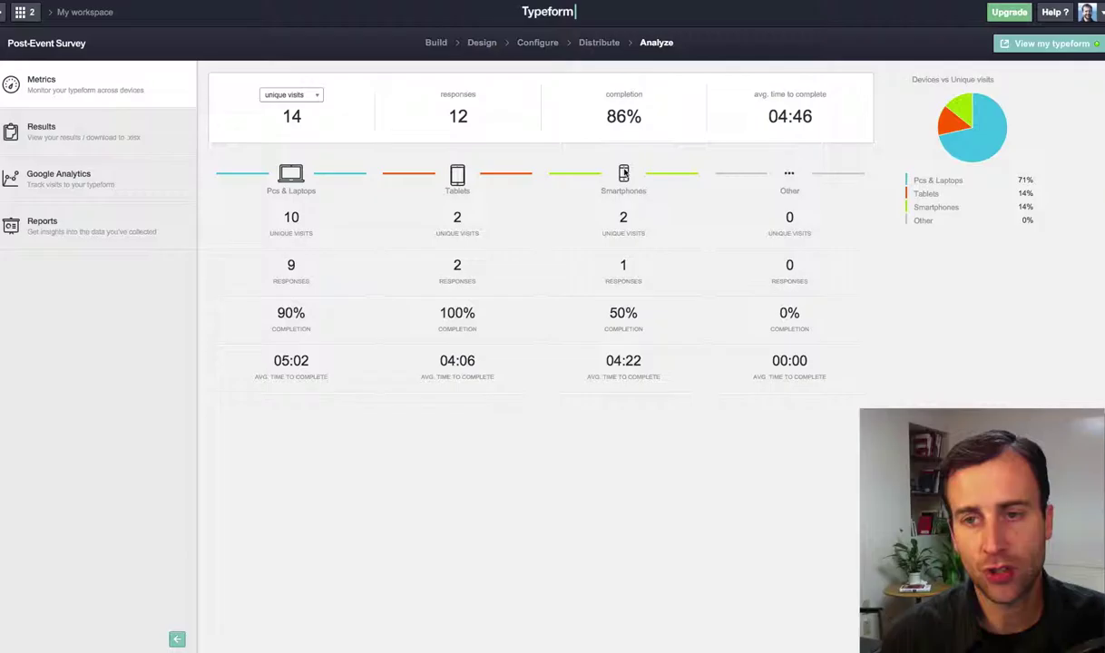
left_click(65, 133)
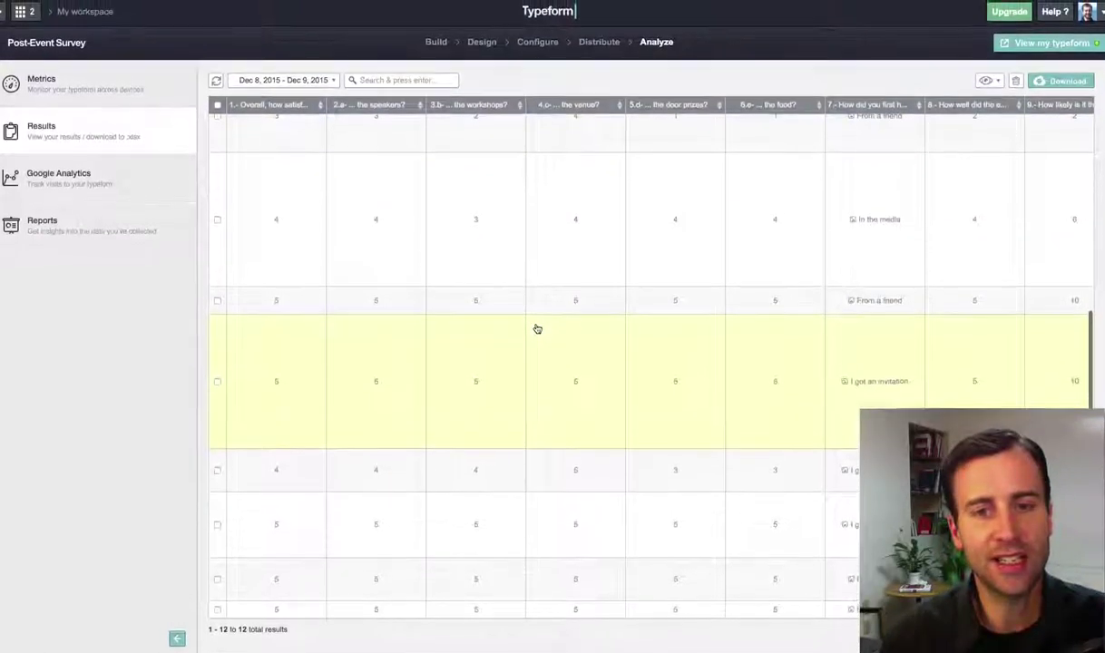
scroll(537, 328, "right", 10)
scroll(537, 329, "down", 3)
scroll(537, 328, "up", 4)
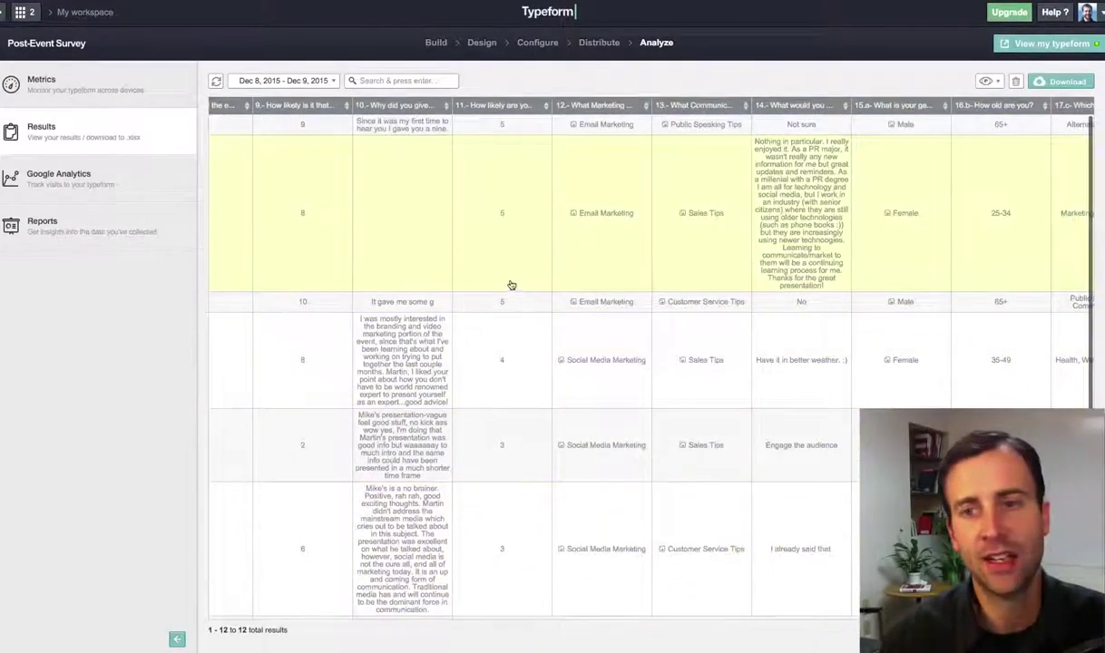
left_click(758, 160)
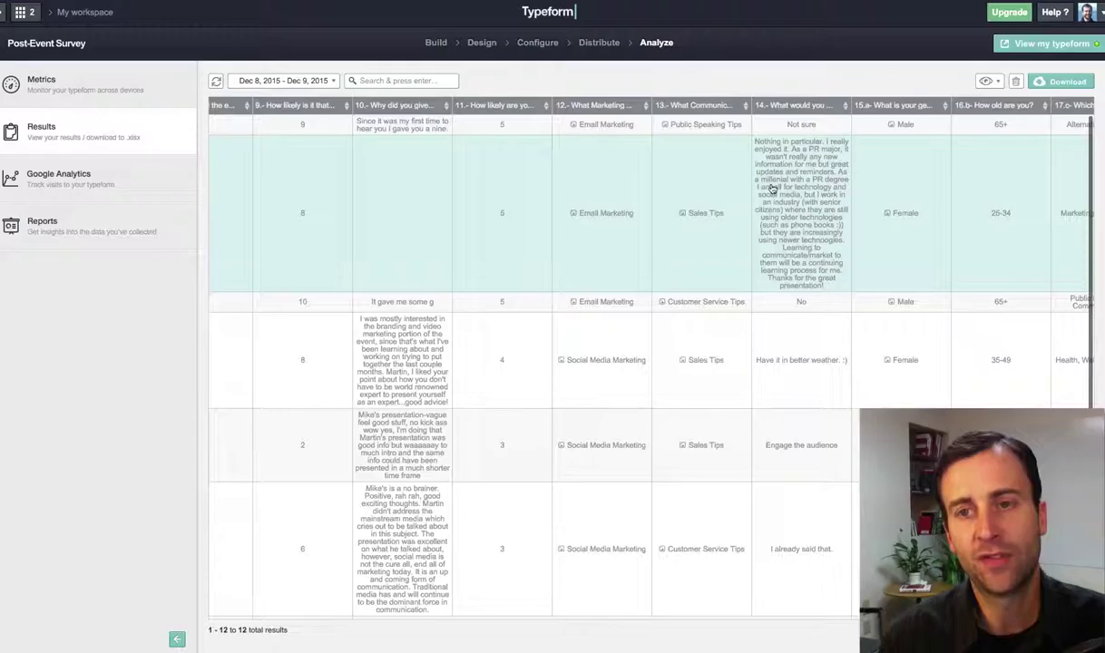
scroll(573, 319, "down", 6)
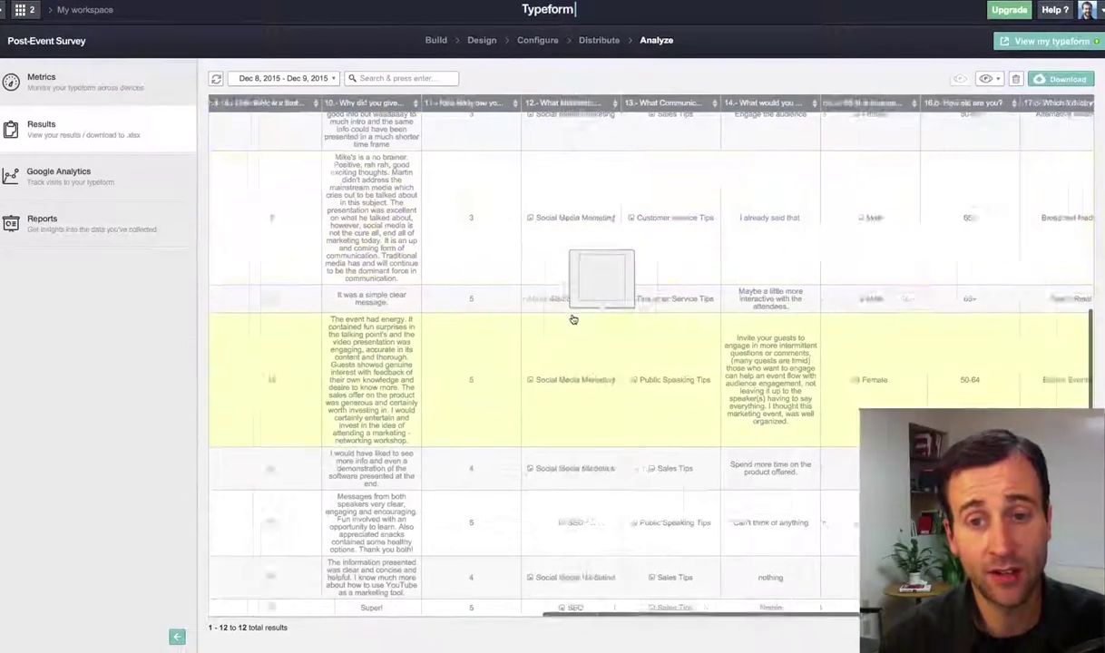
scroll(573, 320, "right", 4)
scroll(573, 320, "right", 2)
scroll(573, 319, "left", 10)
scroll(574, 319, "up", 5)
scroll(574, 320, "left", 5)
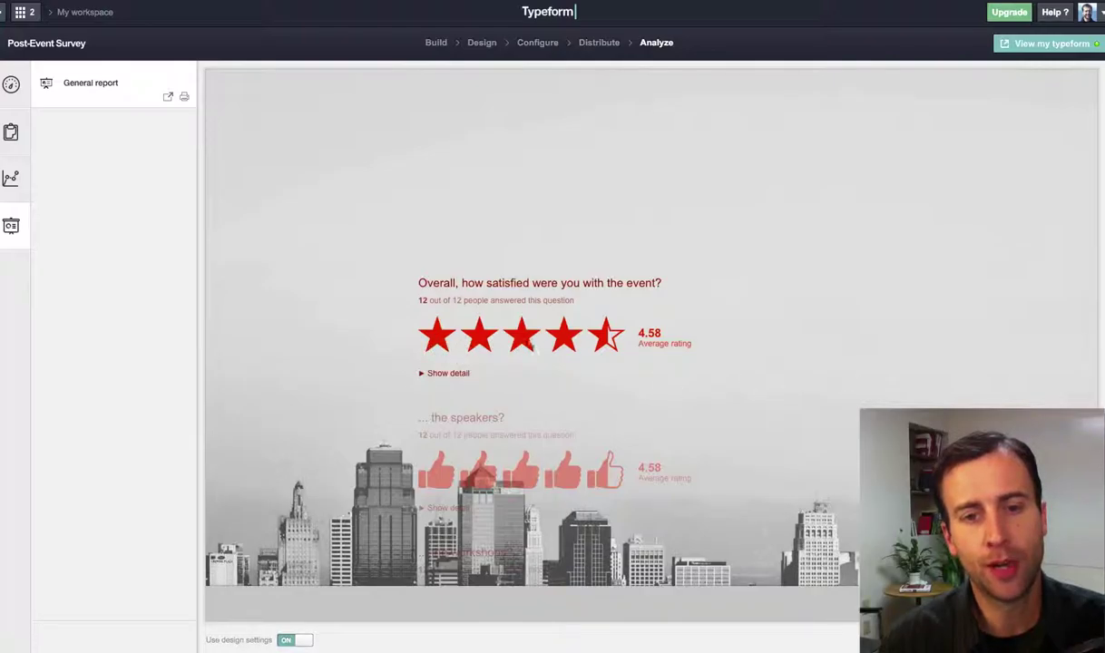
Review the general report's ratings for overall satisfaction, speakers, workshops, venue, door prizes and food, and how respondents heard about the event
scroll(619, 379, "down", 1)
scroll(619, 379, "down", 2)
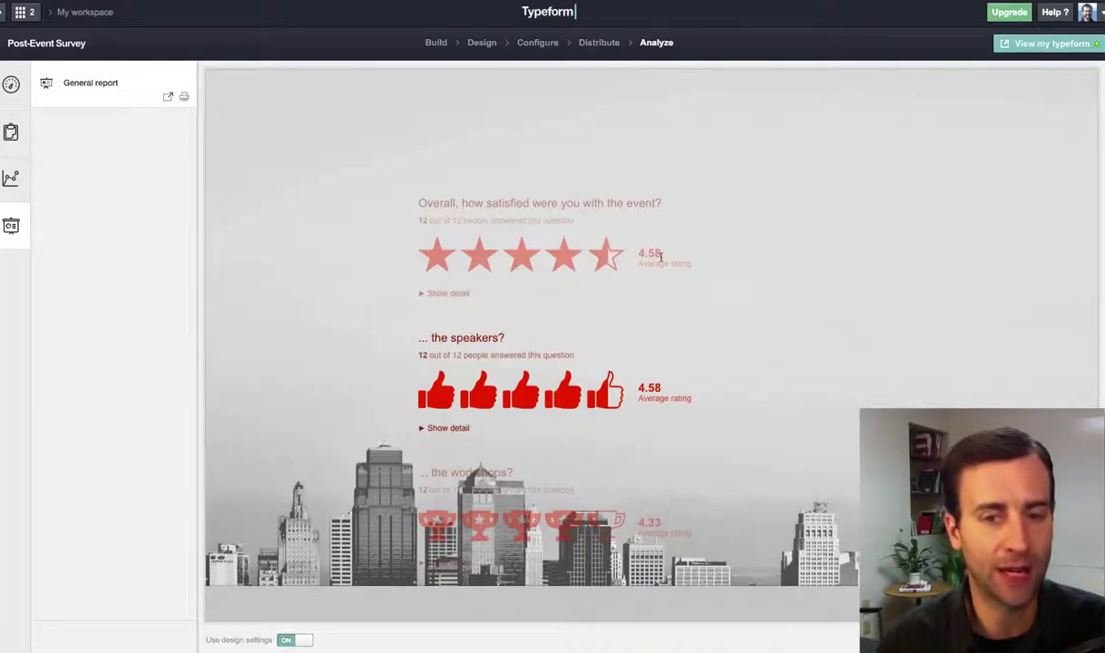
scroll(649, 308, "down", 6)
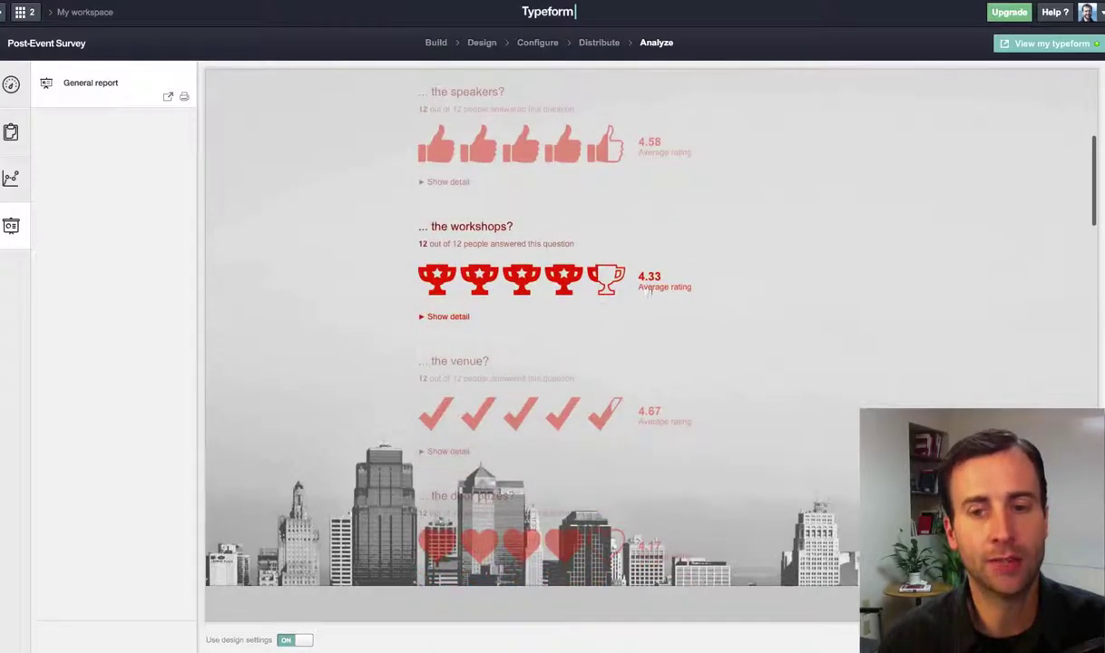
scroll(639, 313, "down", 5)
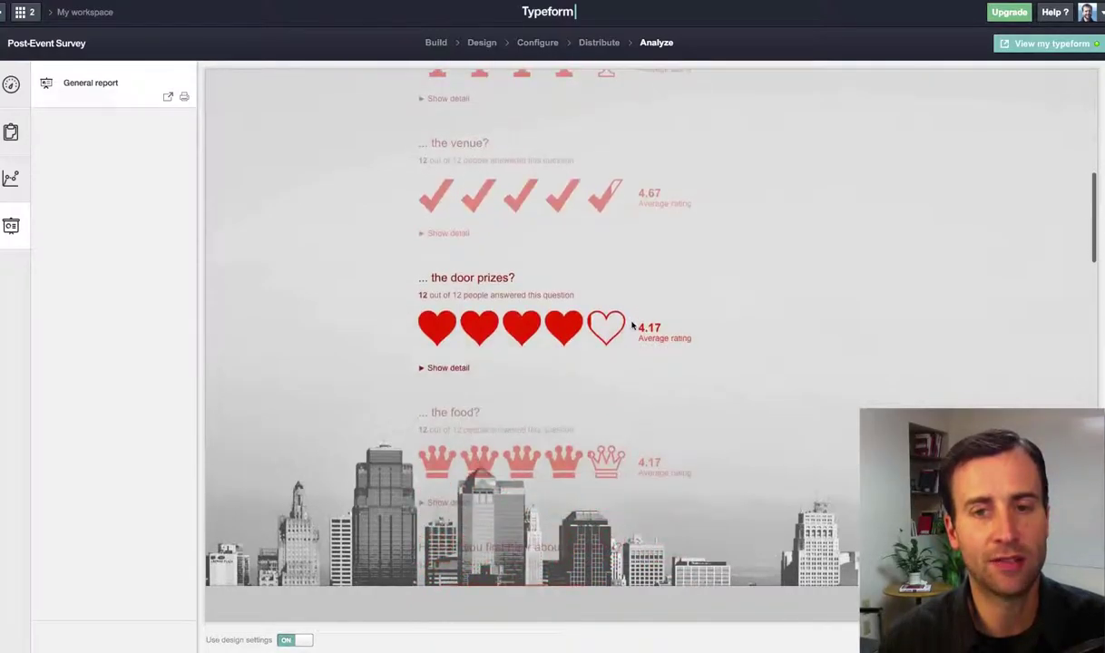
scroll(633, 325, "up", 5)
scroll(534, 410, "down", 5)
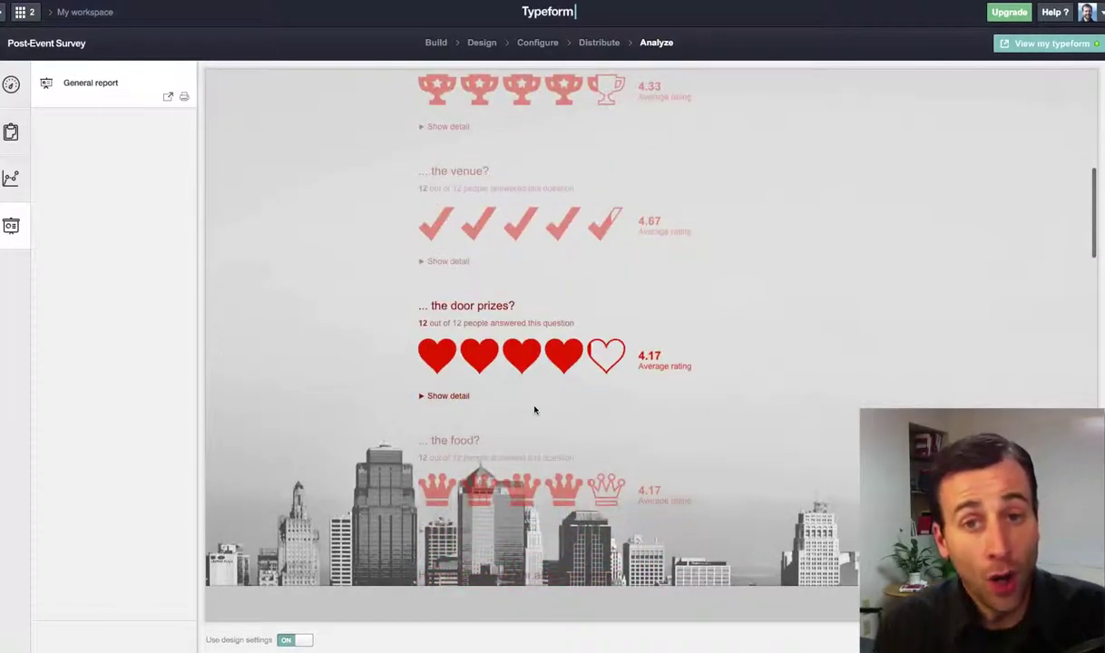
scroll(535, 410, "down", 5)
scroll(534, 410, "down", 5)
scroll(535, 410, "up", 3)
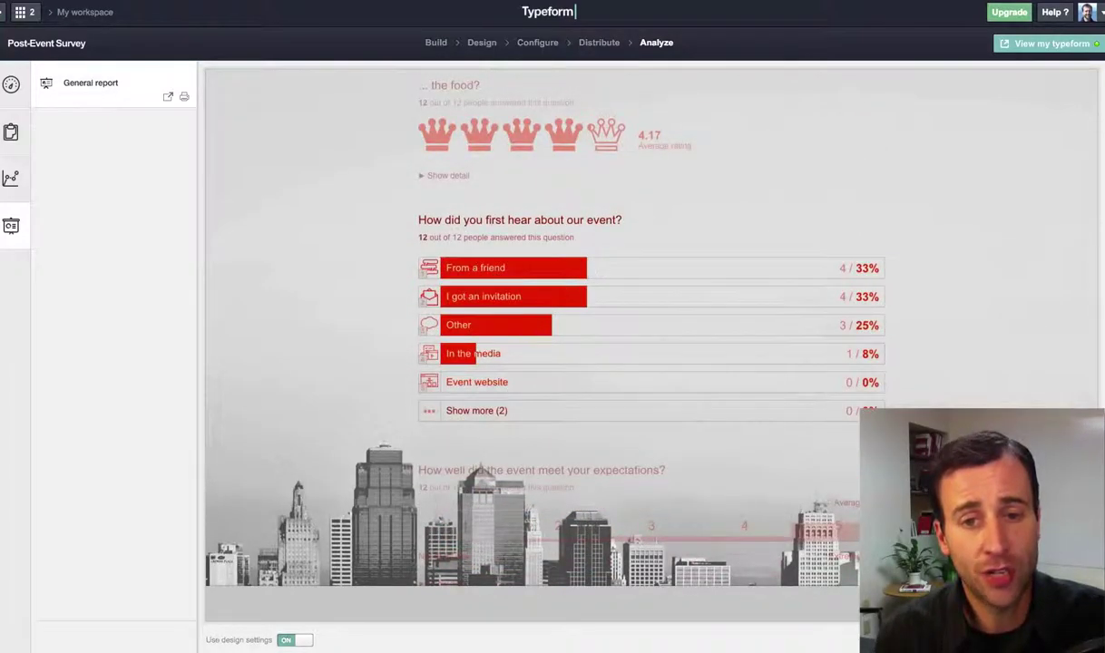
Review the report's charts on expectations, recommendation, attending another event, and preferred marketing and communication subjects
scroll(338, 350, "down", 1)
scroll(339, 350, "down", 2)
scroll(339, 350, "down", 3)
scroll(339, 350, "down", 8)
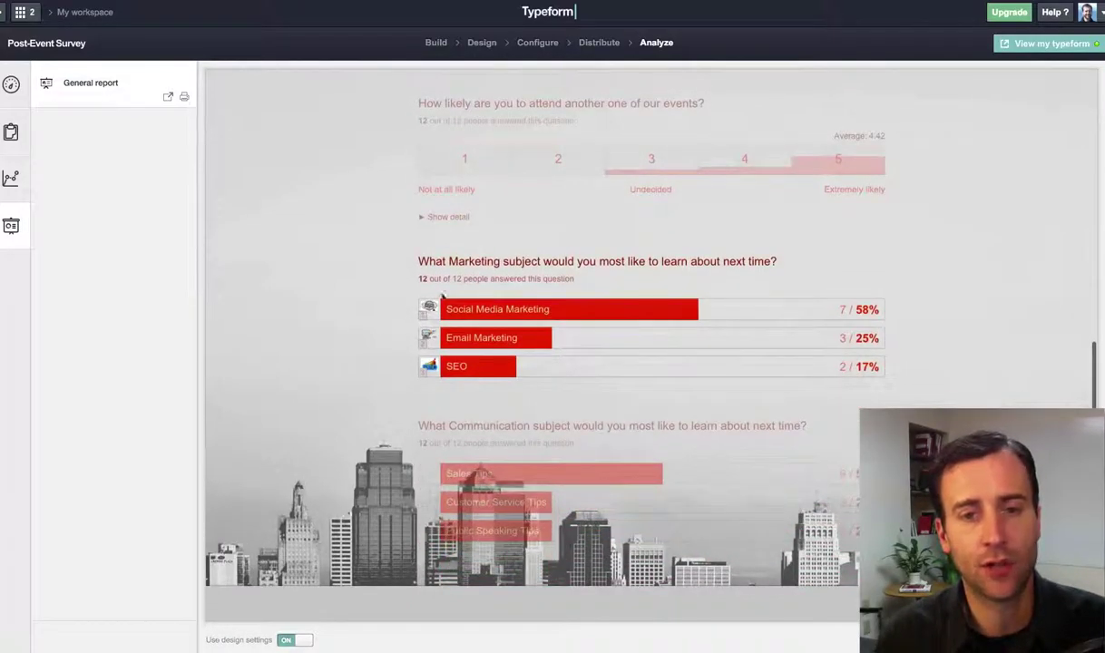
scroll(505, 236, "up", 5)
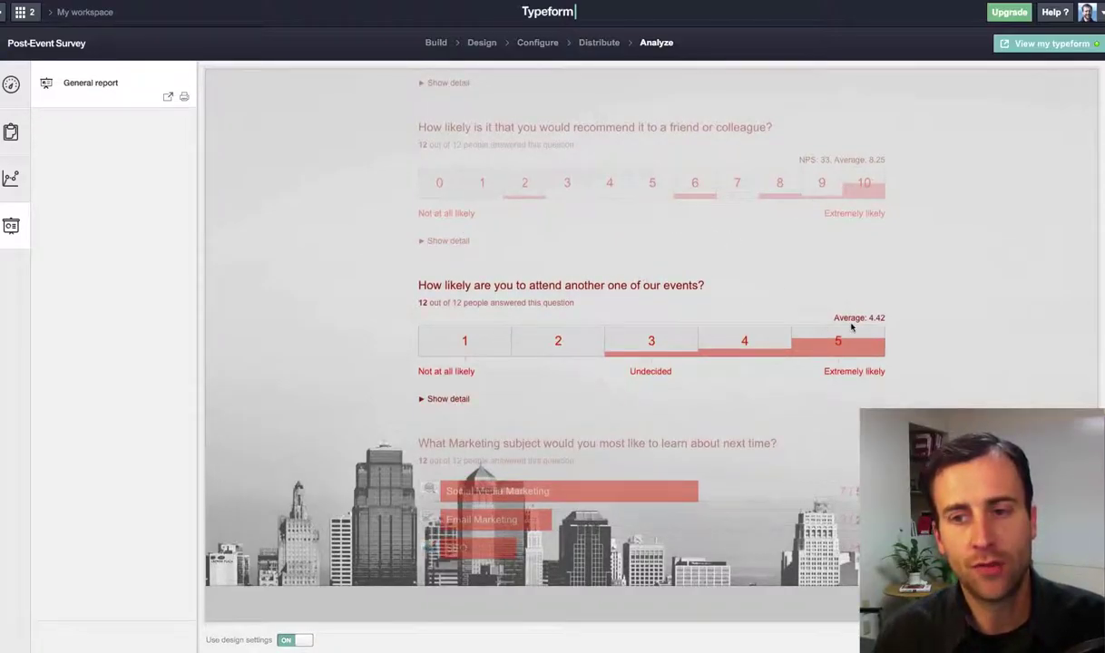
scroll(327, 345, "down", 5)
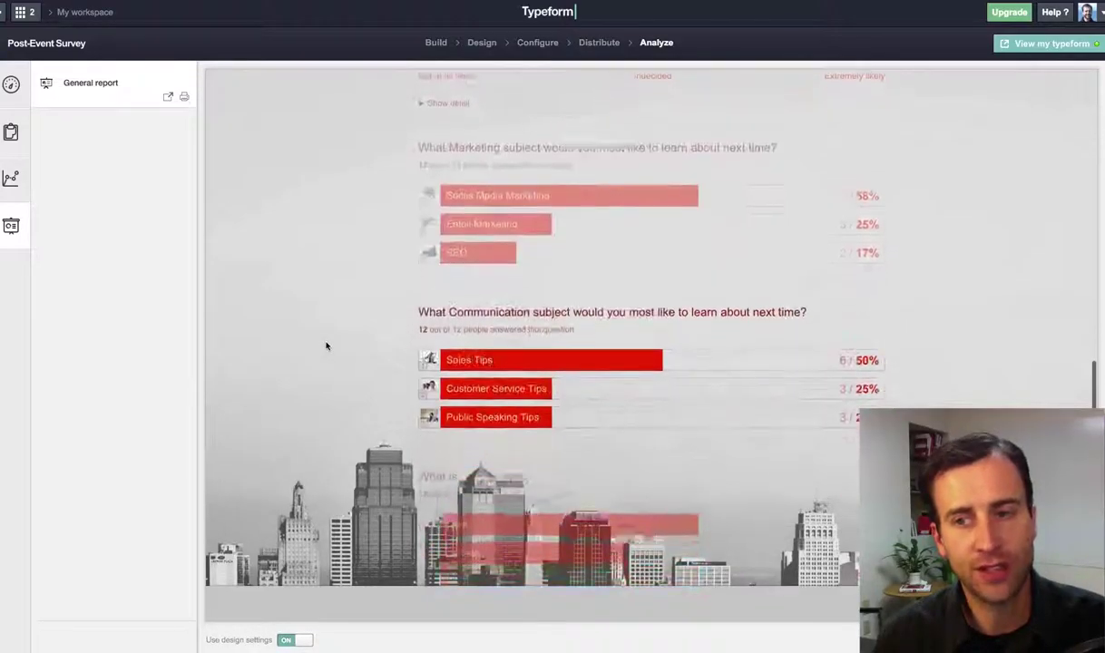
scroll(326, 346, "down", 5)
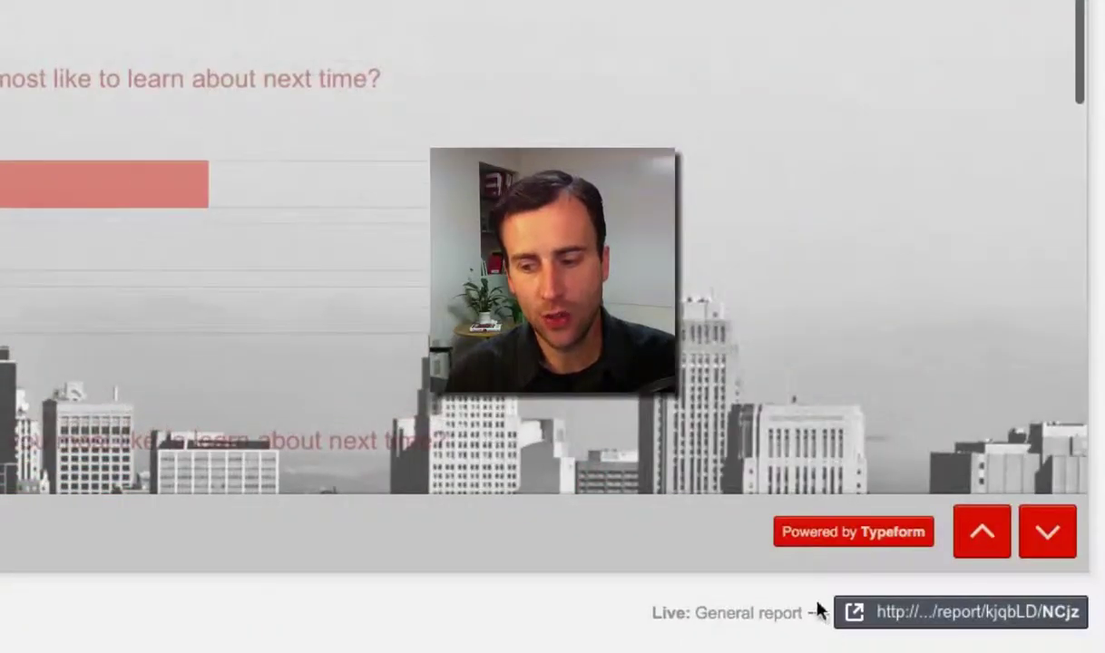